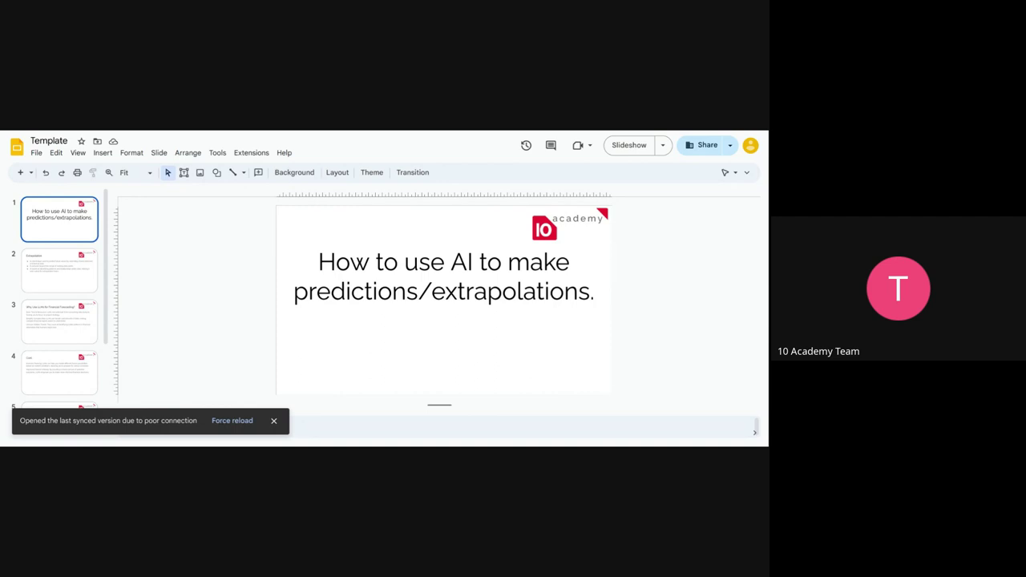
Go through the slides Extrapolation, Why Use LLMs for Financial Forecasting? and slide 4 in turn
{"action": "left_click", "coordinate": [59, 270]}
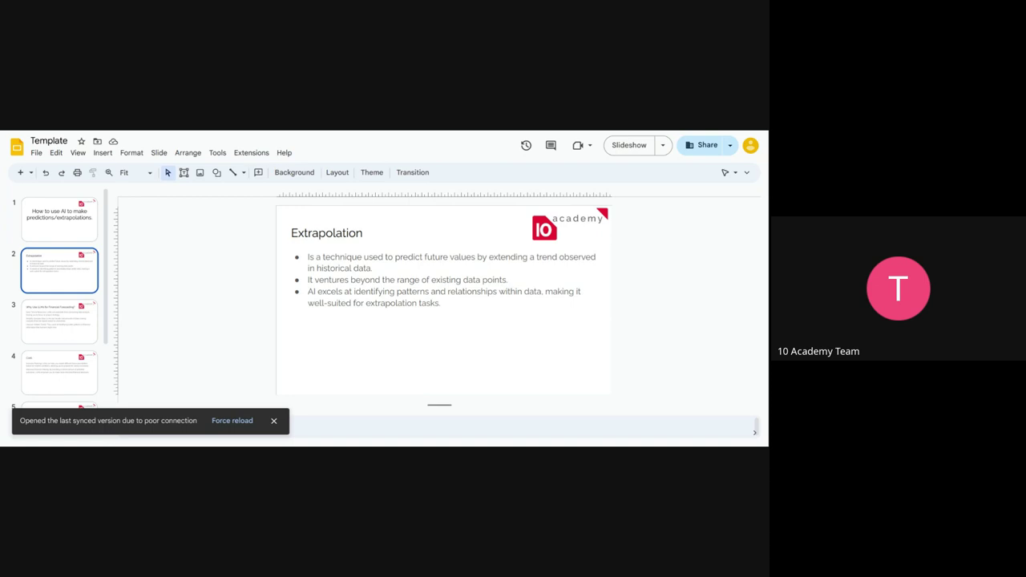
{"action": "left_click", "coordinate": [59, 321]}
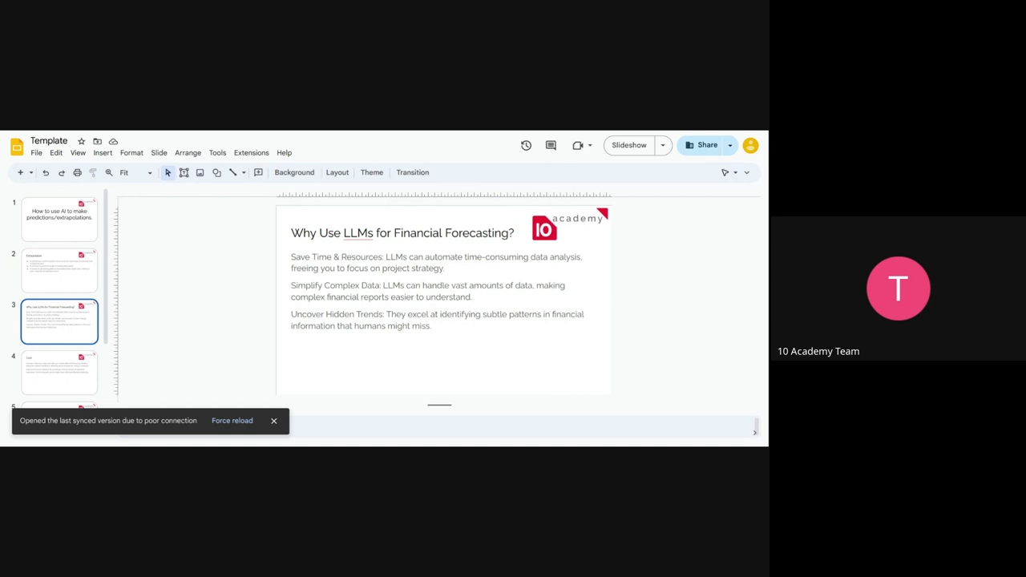
{"action": "left_click", "coordinate": [59, 373]}
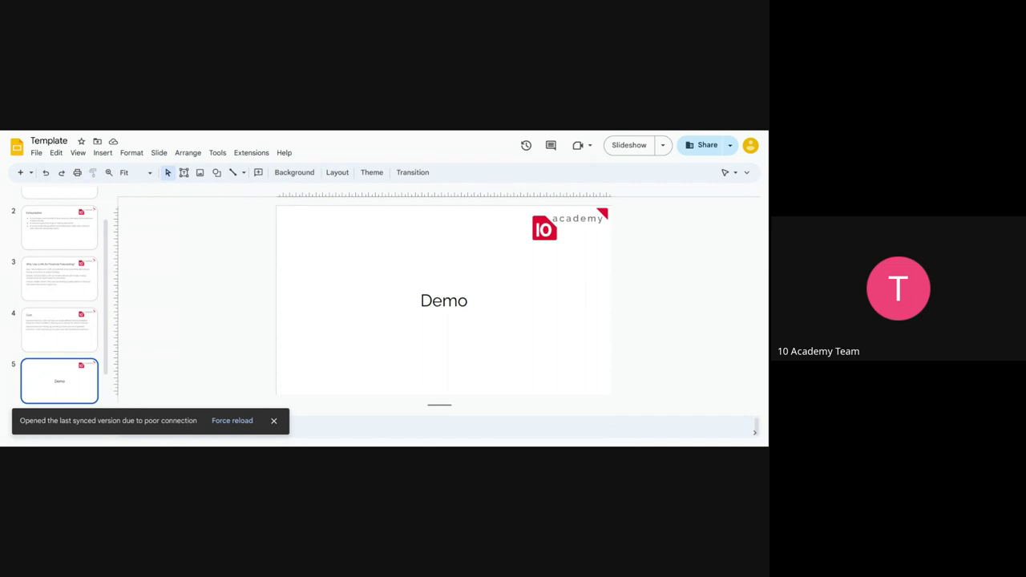
Switch to ChatGPT, hide the chat history and begin the message "Depending on the past 2 years of income and expense data"
{"action": "key", "text": "alt+Tab"}
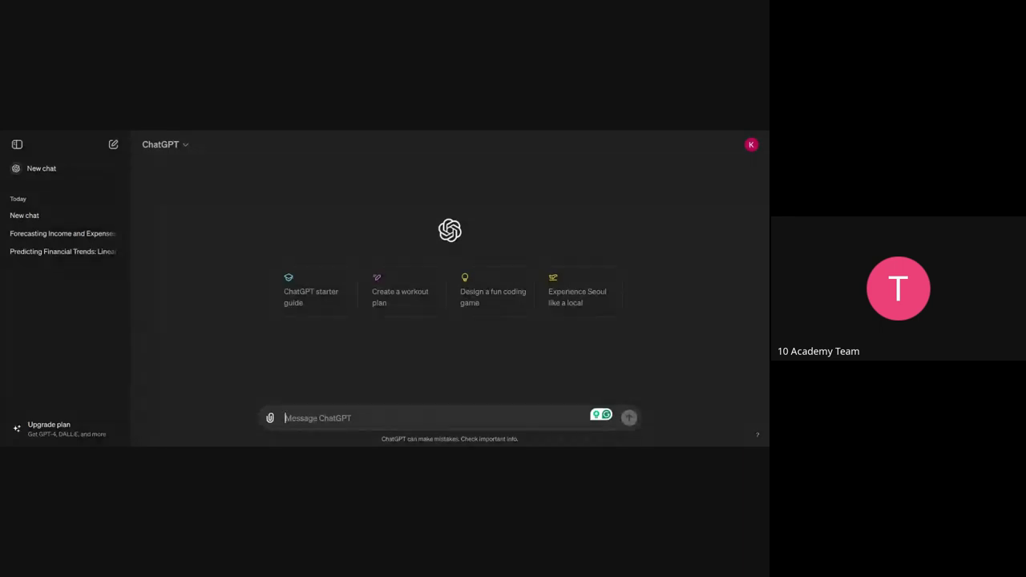
{"action": "left_click", "coordinate": [17, 145]}
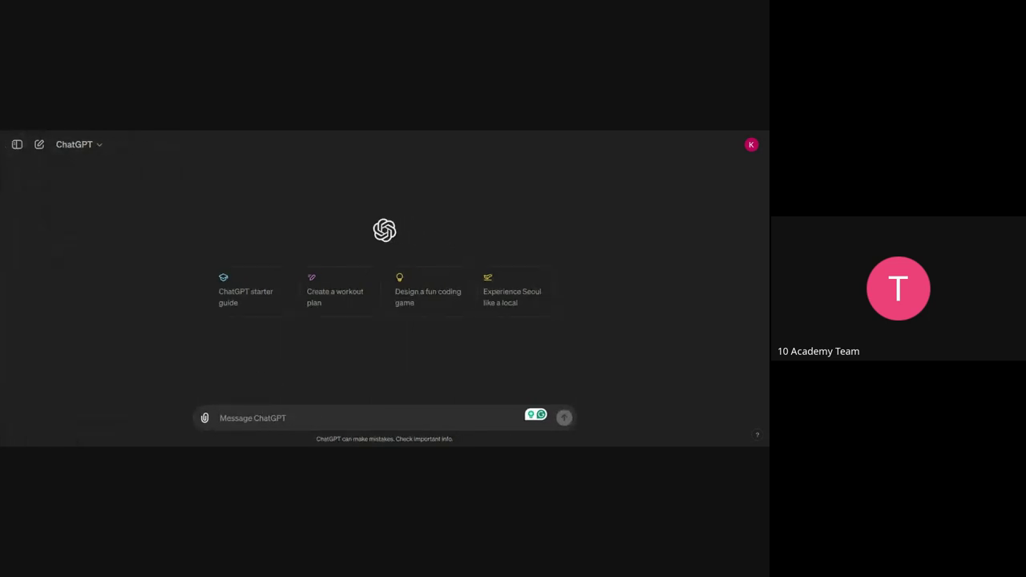
{"action": "type", "text": "Depen"}
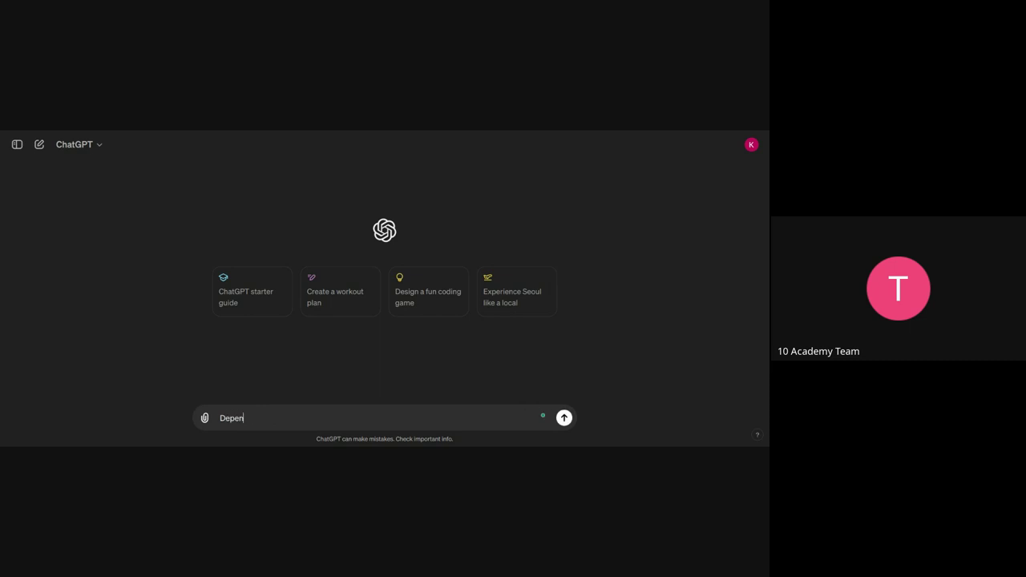
{"action": "key", "text": "BackSpace"}
{"action": "key", "text": "BackSpace"}
{"action": "type", "text": "endo"}
{"action": "type", "text": "ing on "}
{"action": "type", "text": "the"}
{"action": "type", "text": " past"}
{"action": "type", "text": " 2 years"}
{"action": "type", "text": " of"}
{"action": "type", "text": " inco"}
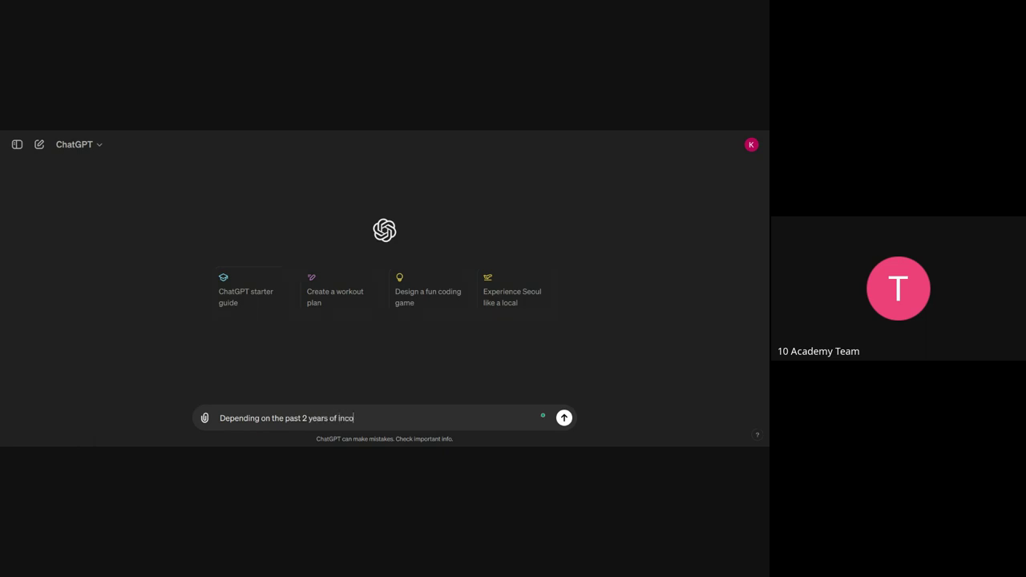
{"action": "type", "text": "me and expense data"}
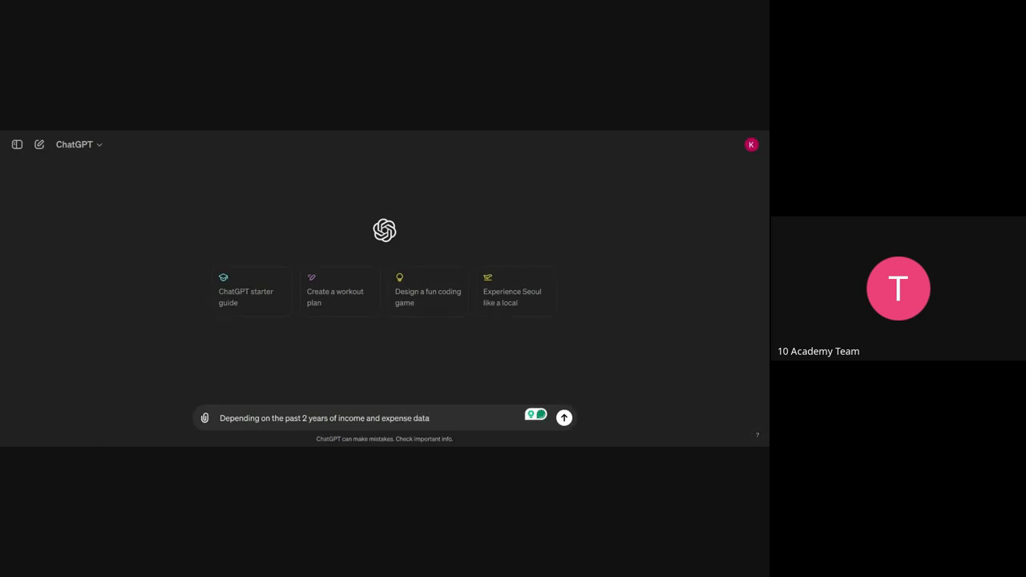
Continue the message with ", can you predict the expense and income for the next two years." and correct the double space before "next"
{"action": "type", "text": ", can you pro"}
{"action": "key", "text": "BackSpace"}
{"action": "type", "text": "edict the "}
{"action": "type", "text": "expense "}
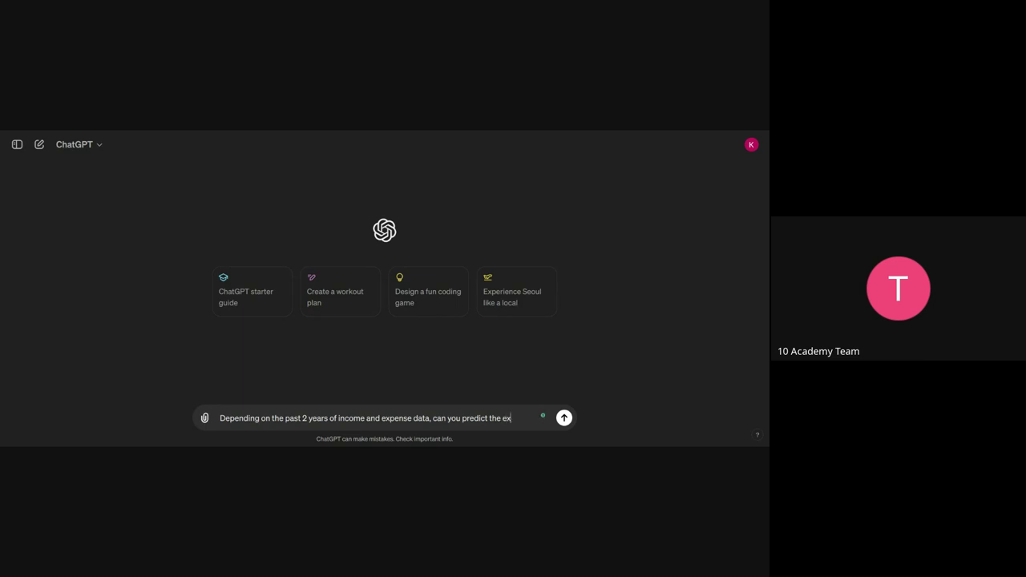
{"action": "type", "text": "and inco"}
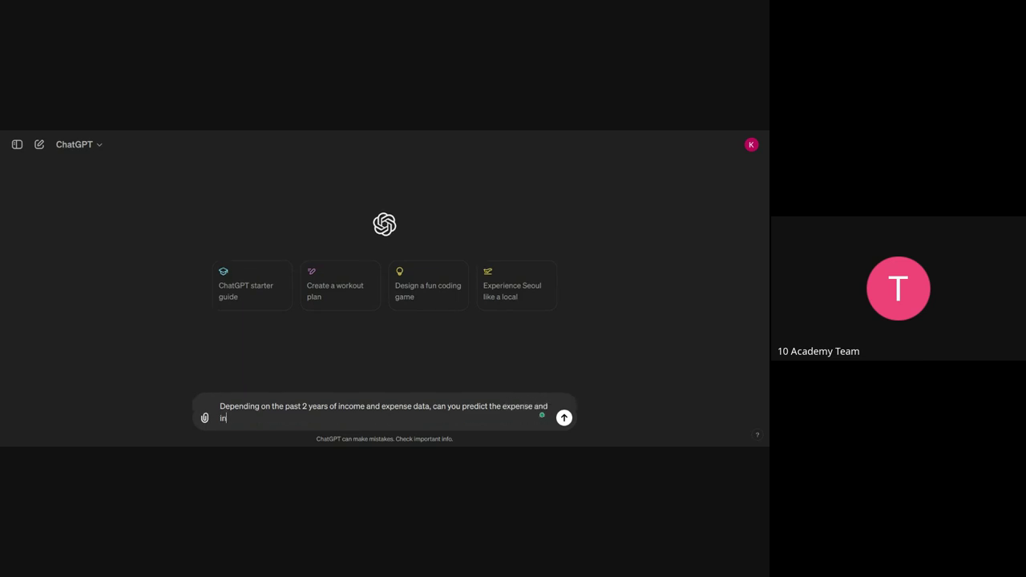
{"action": "type", "text": "me for the  next two years."}
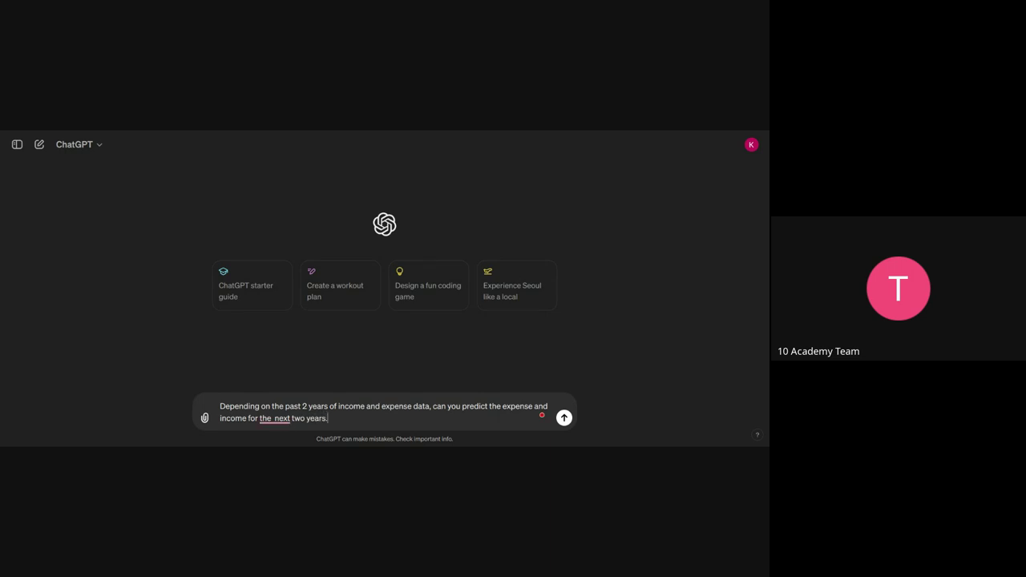
{"action": "mouse_move", "coordinate": [274, 420]}
{"action": "left_click", "coordinate": [275, 369]}
Paste the copied 2021–2022 monthly income and expense table below the request and check its rows
{"action": "key", "text": "shift+Return"}
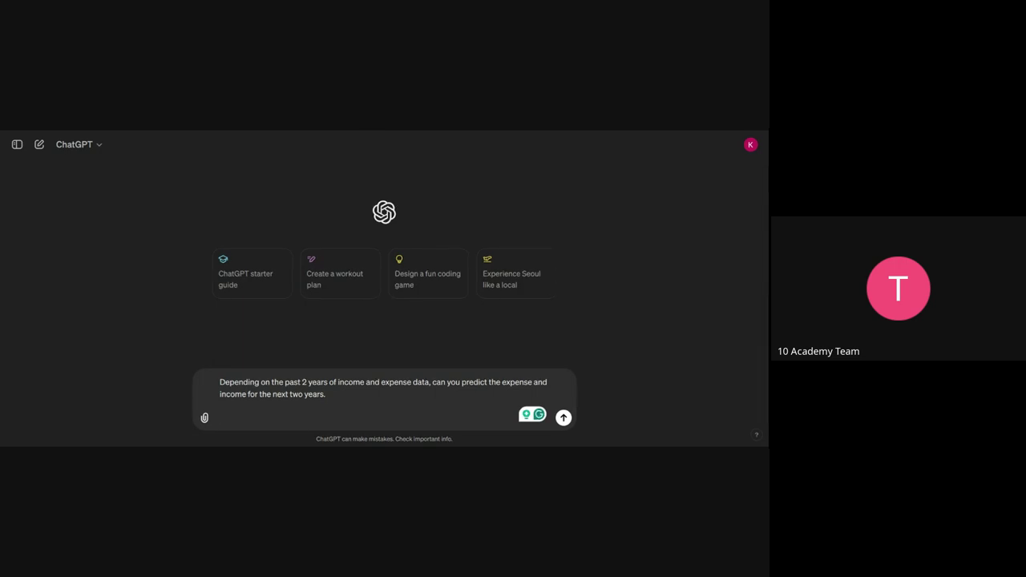
{"action": "key", "text": "ctrl+v"}
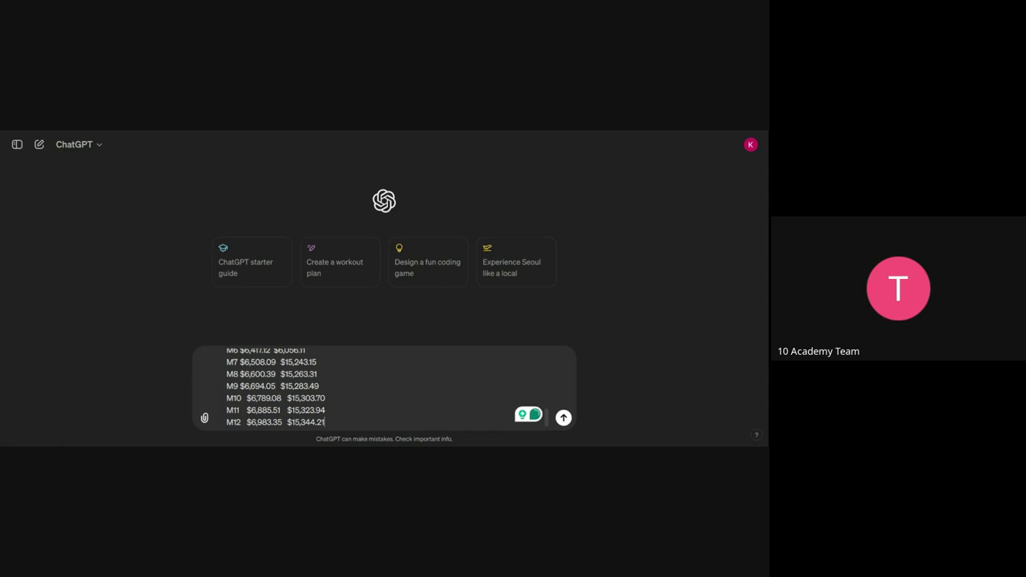
{"action": "scroll", "coordinate": [355, 403], "scroll_direction": "up", "scroll_amount": 5}
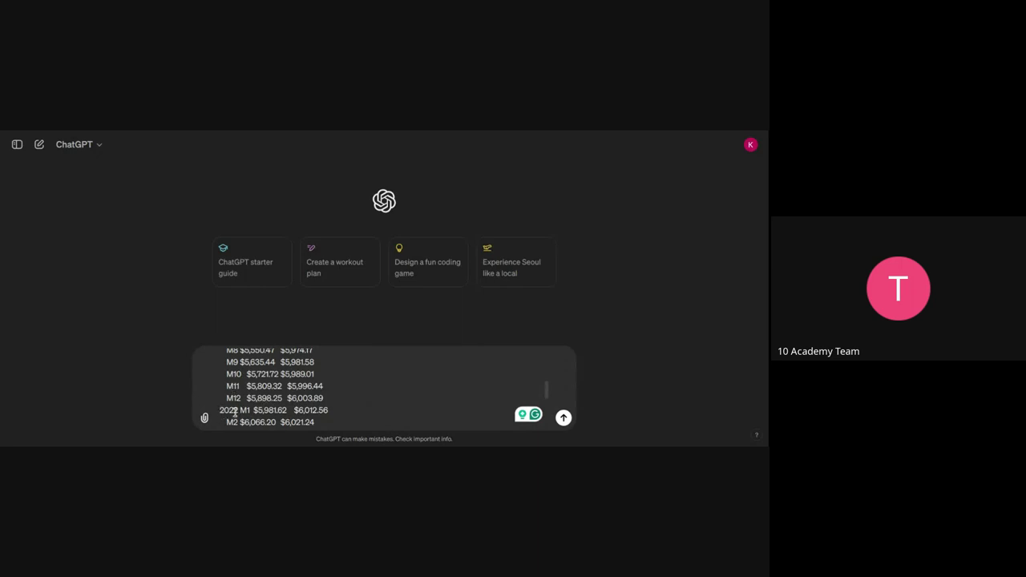
{"action": "scroll", "coordinate": [237, 413], "scroll_direction": "down", "scroll_amount": 10}
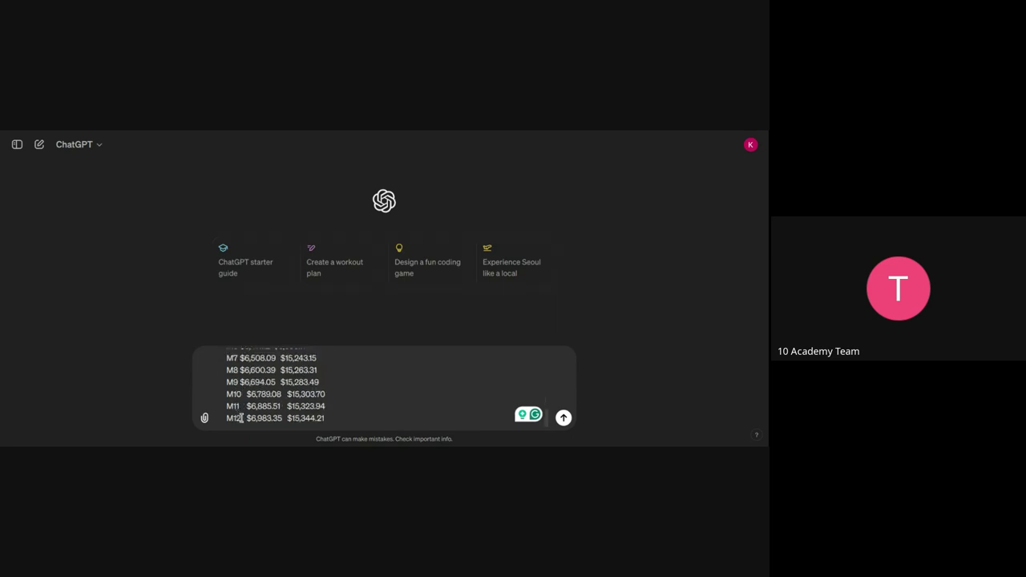
Add "Show me the forecast for each month." after the first sentence of the prompt and send it
{"action": "scroll", "coordinate": [280, 389], "scroll_direction": "up", "scroll_amount": 10}
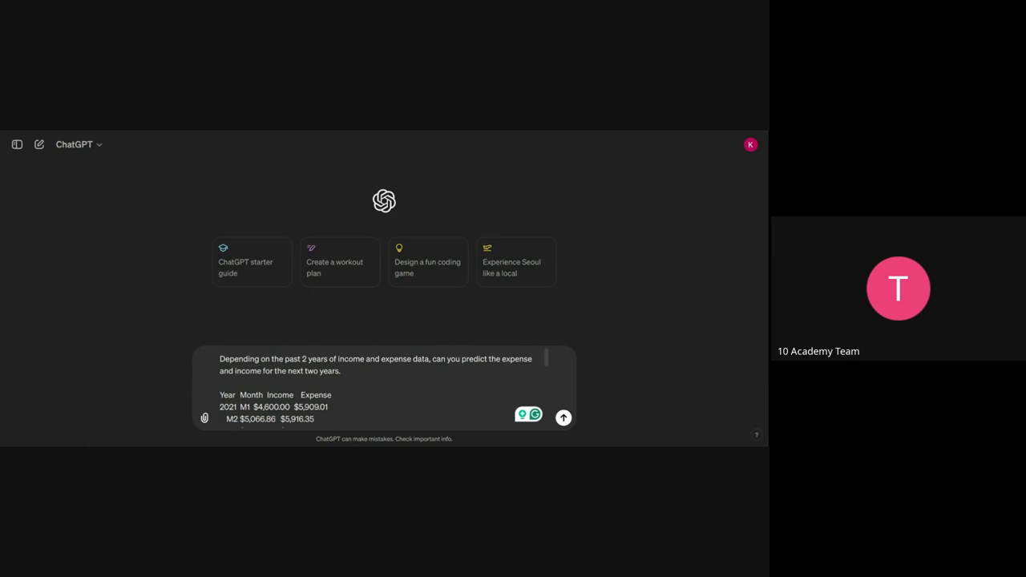
{"action": "left_click", "coordinate": [364, 374]}
{"action": "type", "text": "Show me"}
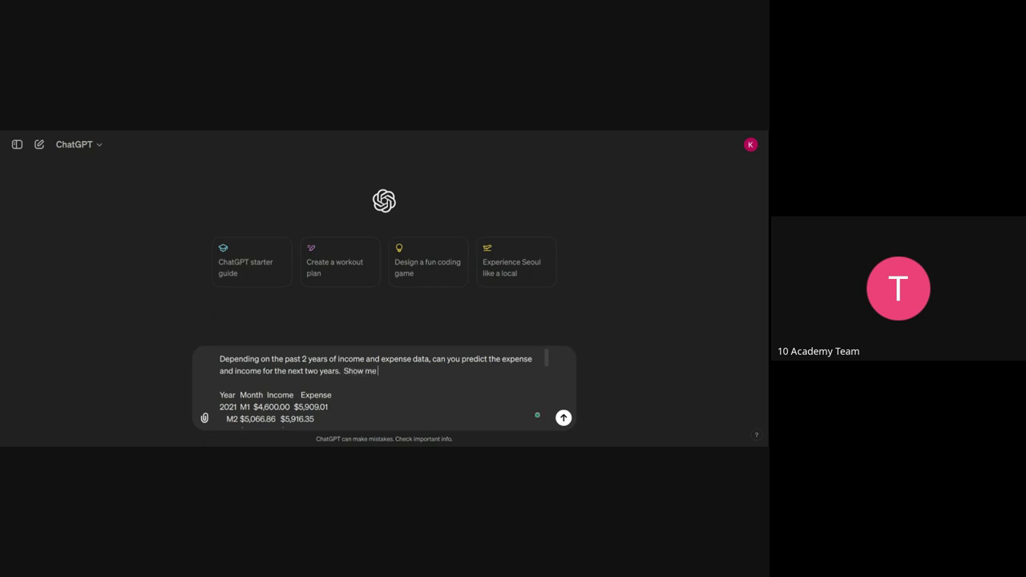
{"action": "type", "text": " the forecast for each month."}
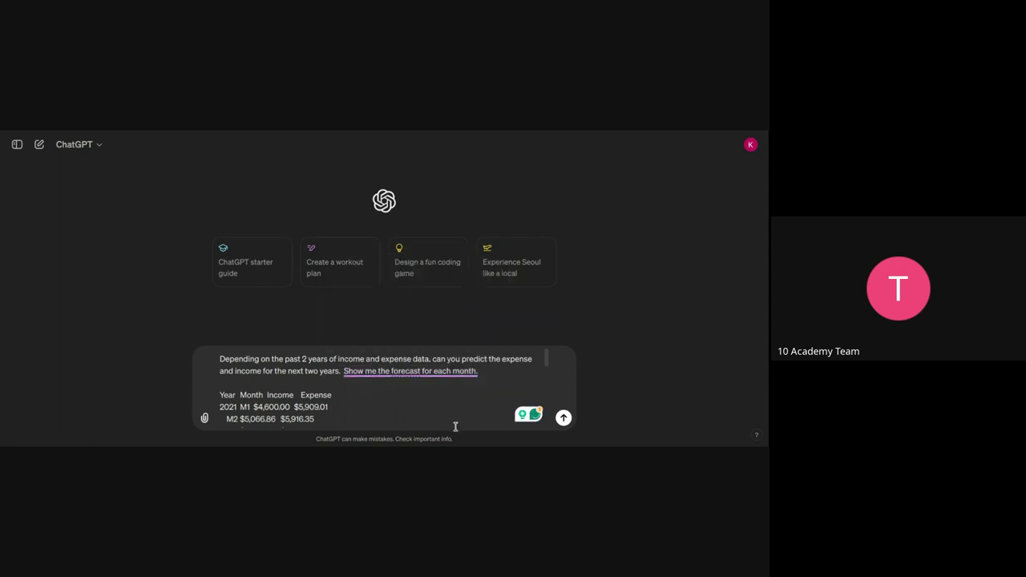
{"action": "key", "text": "Return"}
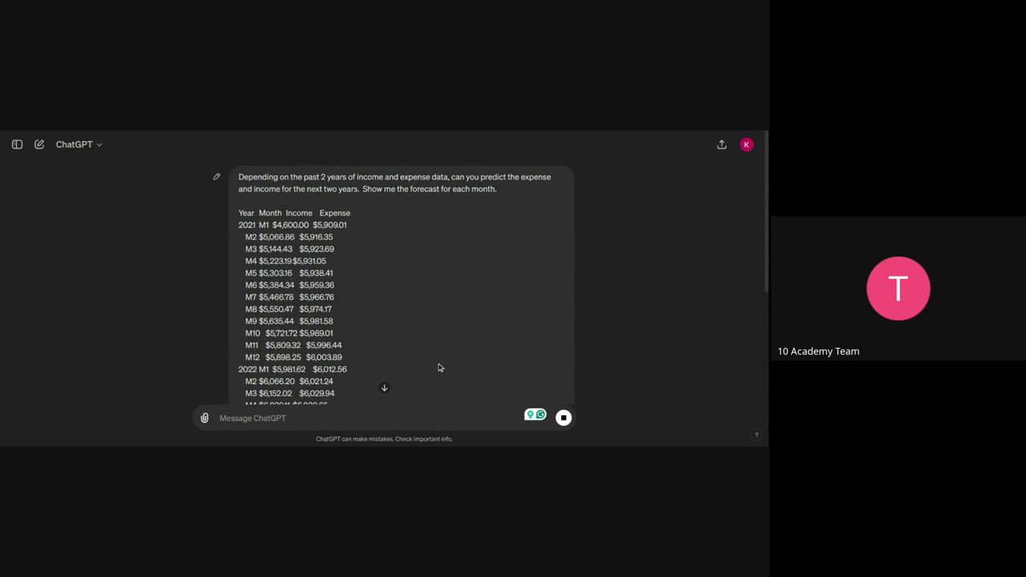
Review the forecast reply and send the follow-up message "show me in numbers"
{"action": "scroll", "coordinate": [440, 359], "scroll_direction": "down", "scroll_amount": 6}
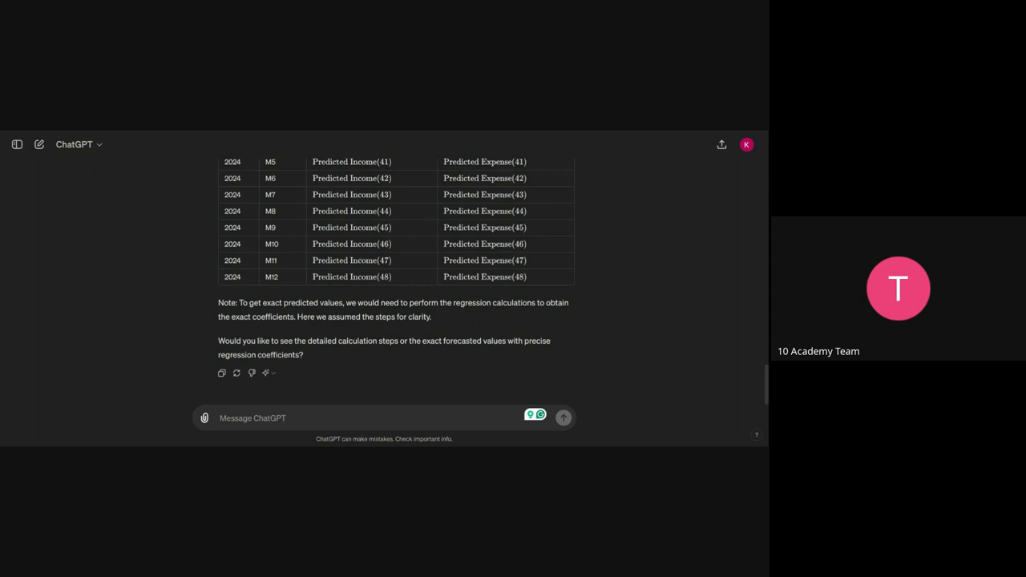
{"action": "scroll", "coordinate": [342, 341], "scroll_direction": "up", "scroll_amount": 1}
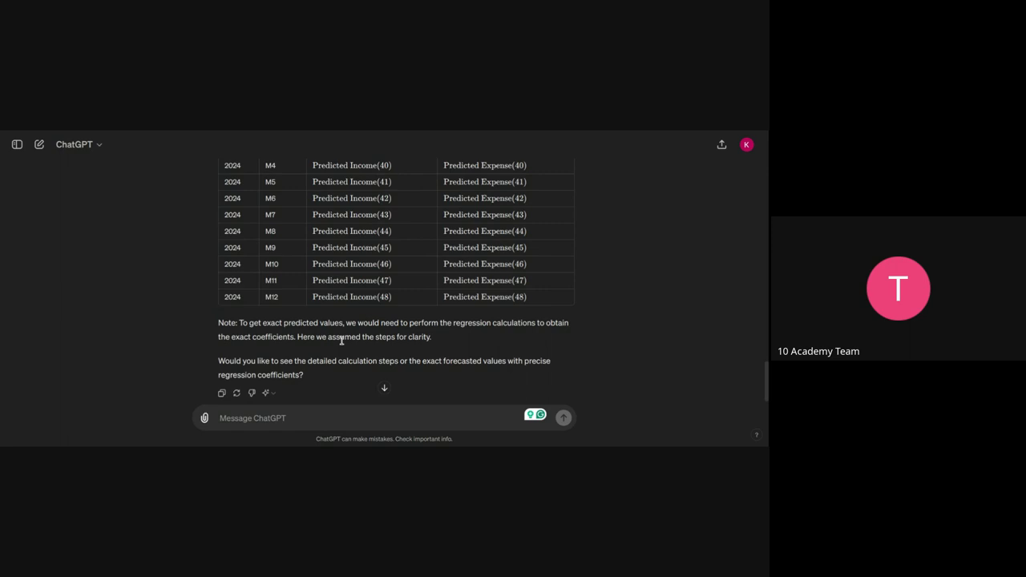
{"action": "scroll", "coordinate": [342, 340], "scroll_direction": "up", "scroll_amount": 10}
{"action": "scroll", "coordinate": [343, 343], "scroll_direction": "down", "scroll_amount": 10}
{"action": "left_click", "coordinate": [338, 412]}
{"action": "type", "text": "show me in numb"}
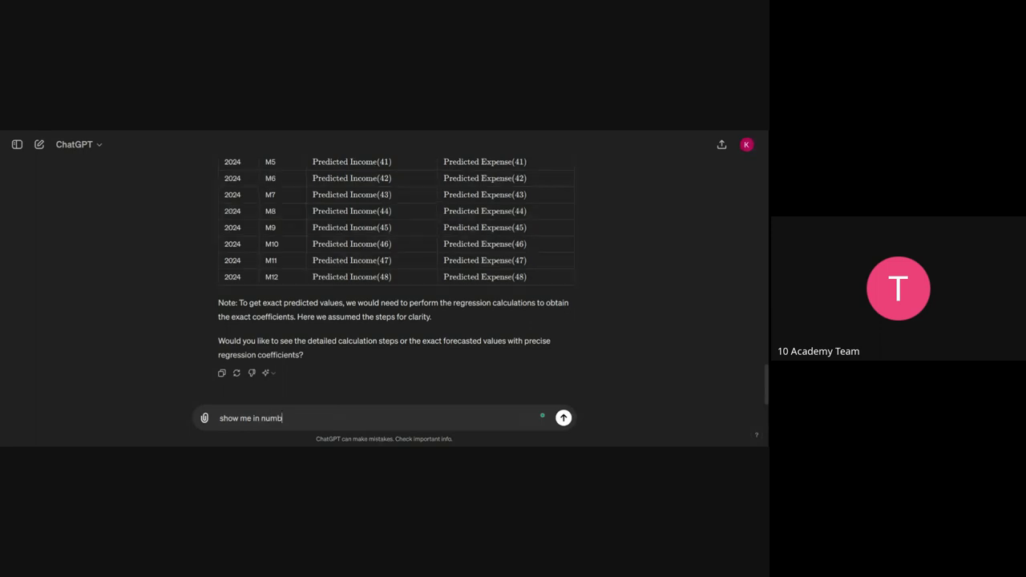
{"action": "type", "text": "ers"}
{"action": "key", "text": "Return"}
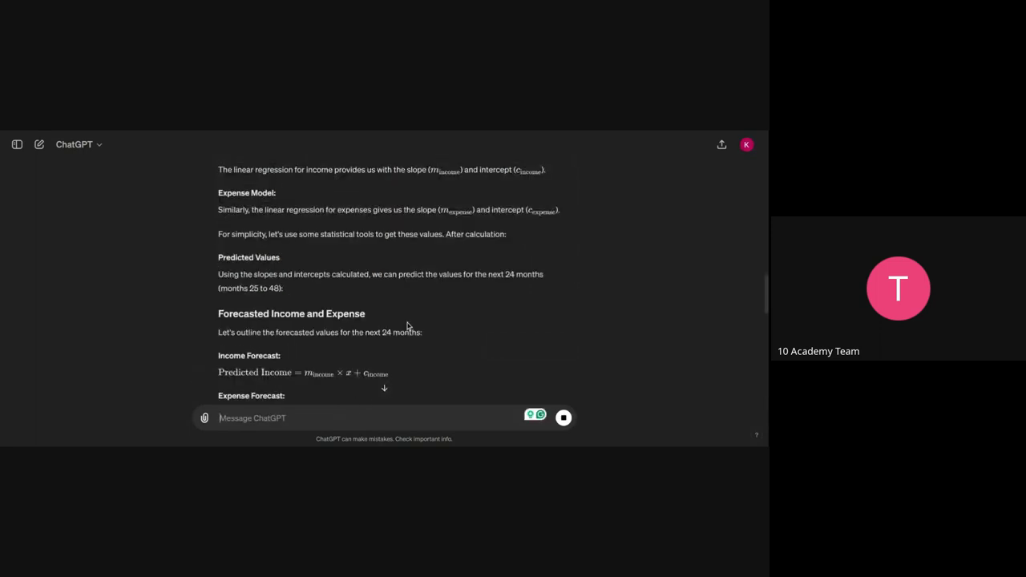
Examine the numeric reply, including the prepared income and expense tables and the linear regression formulas
{"action": "scroll", "coordinate": [407, 324], "scroll_direction": "up", "scroll_amount": 3}
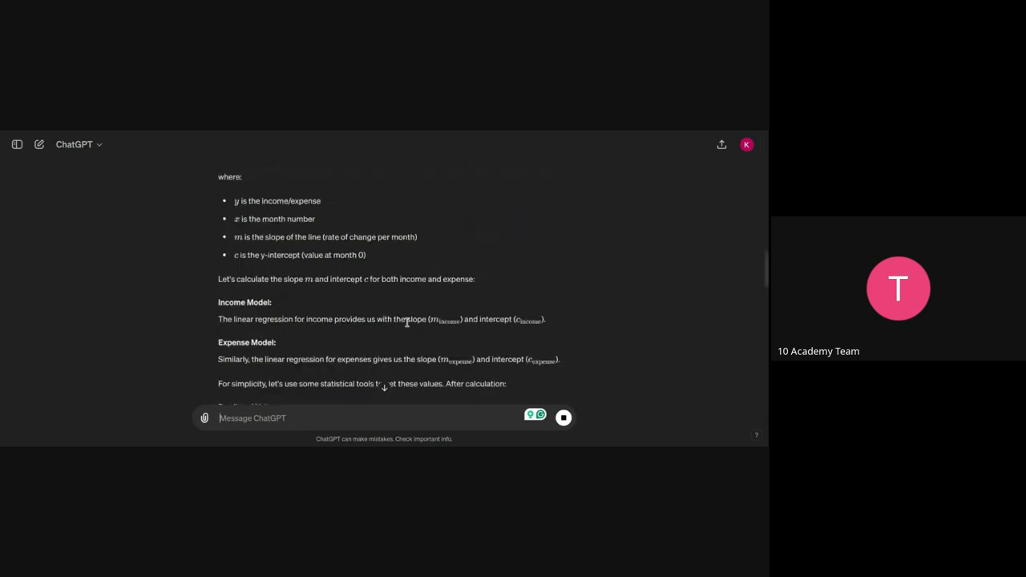
{"action": "scroll", "coordinate": [407, 323], "scroll_direction": "up", "scroll_amount": 10}
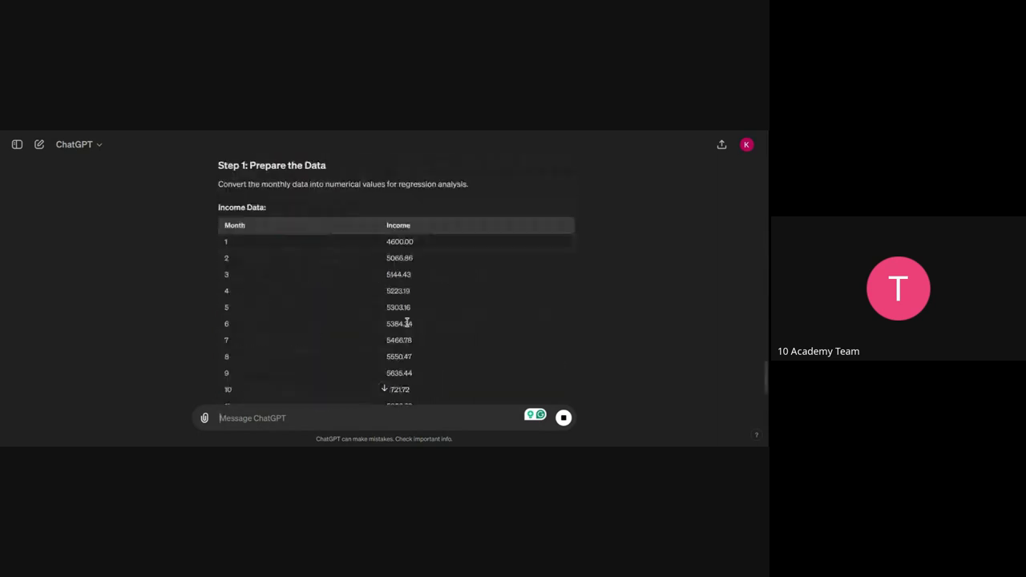
{"action": "scroll", "coordinate": [408, 325], "scroll_direction": "down", "scroll_amount": 1}
{"action": "scroll", "coordinate": [407, 326], "scroll_direction": "down", "scroll_amount": 2}
{"action": "scroll", "coordinate": [407, 324], "scroll_direction": "up", "scroll_amount": 6}
{"action": "scroll", "coordinate": [407, 324], "scroll_direction": "down", "scroll_amount": 1}
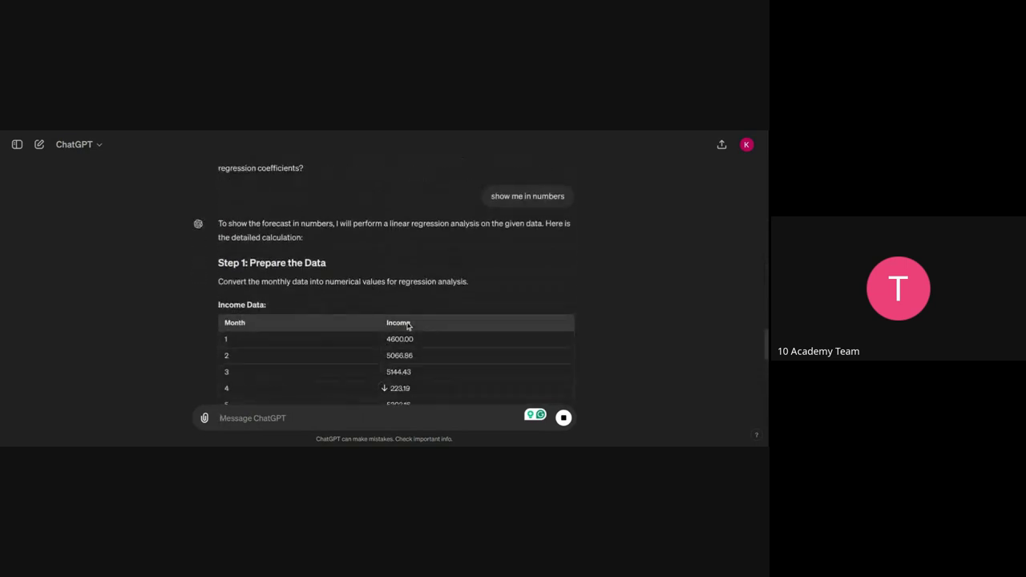
{"action": "scroll", "coordinate": [407, 325], "scroll_direction": "down", "scroll_amount": 3}
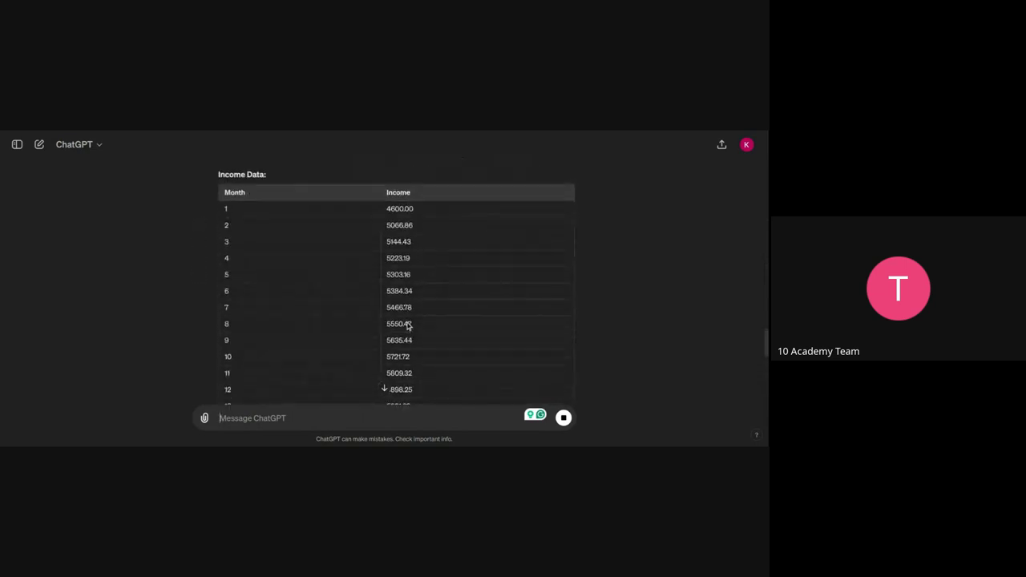
{"action": "scroll", "coordinate": [408, 326], "scroll_direction": "down", "scroll_amount": 2}
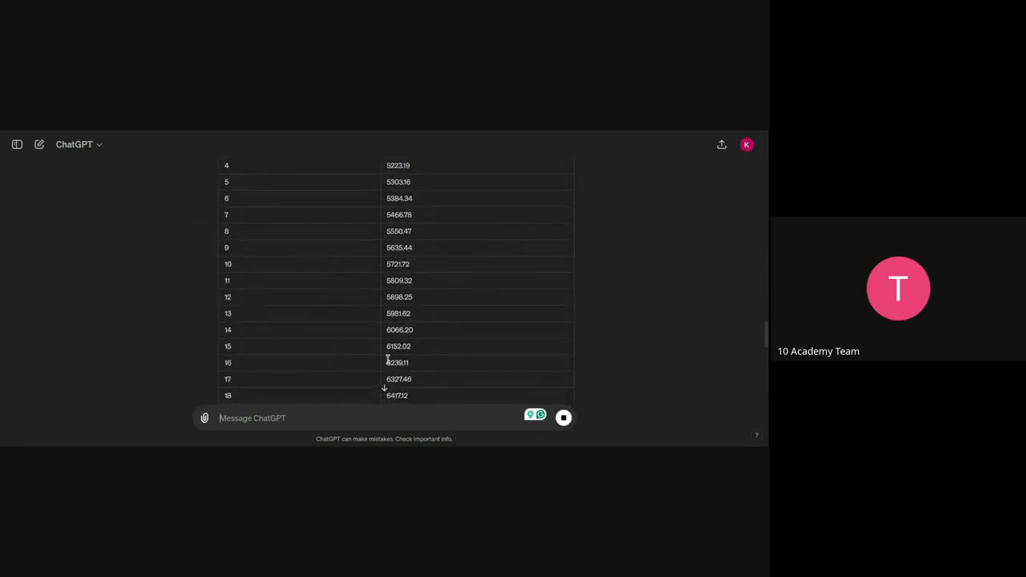
{"action": "scroll", "coordinate": [387, 360], "scroll_direction": "down", "scroll_amount": 4}
{"action": "scroll", "coordinate": [387, 363], "scroll_direction": "down", "scroll_amount": 3}
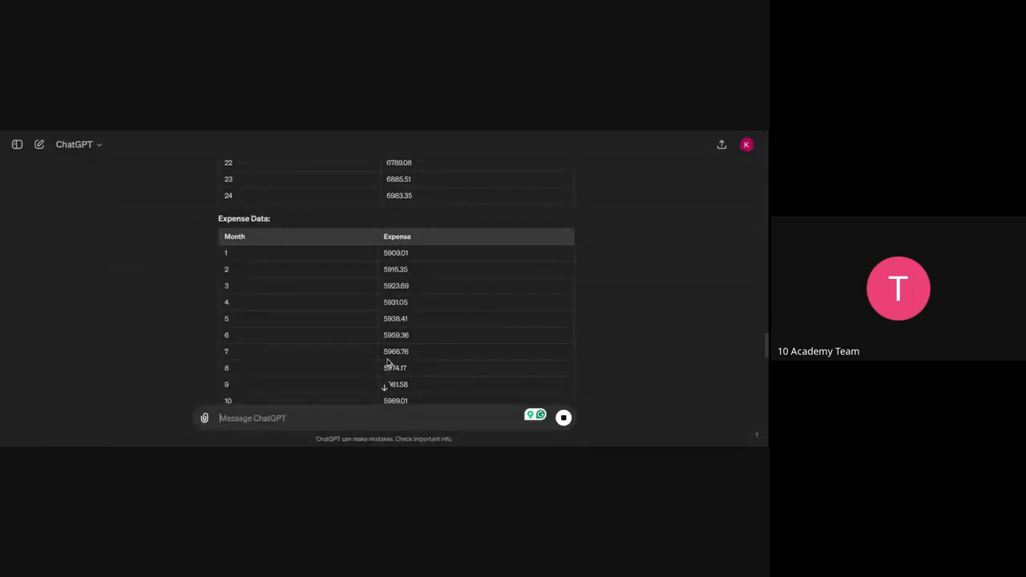
{"action": "scroll", "coordinate": [387, 363], "scroll_direction": "down", "scroll_amount": 8}
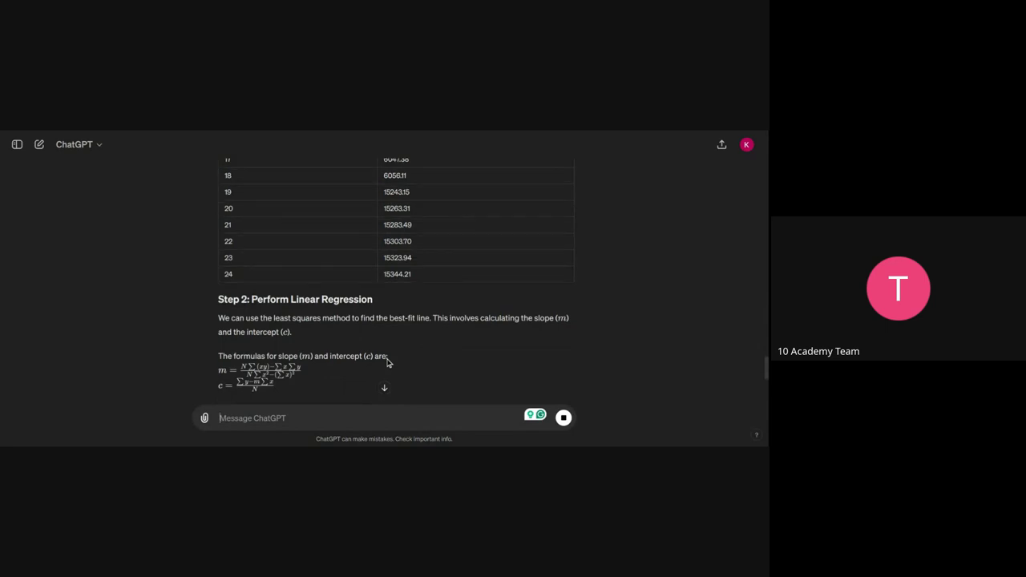
{"action": "scroll", "coordinate": [387, 363], "scroll_direction": "down", "scroll_amount": 5}
{"action": "scroll", "coordinate": [387, 363], "scroll_direction": "up", "scroll_amount": 5}
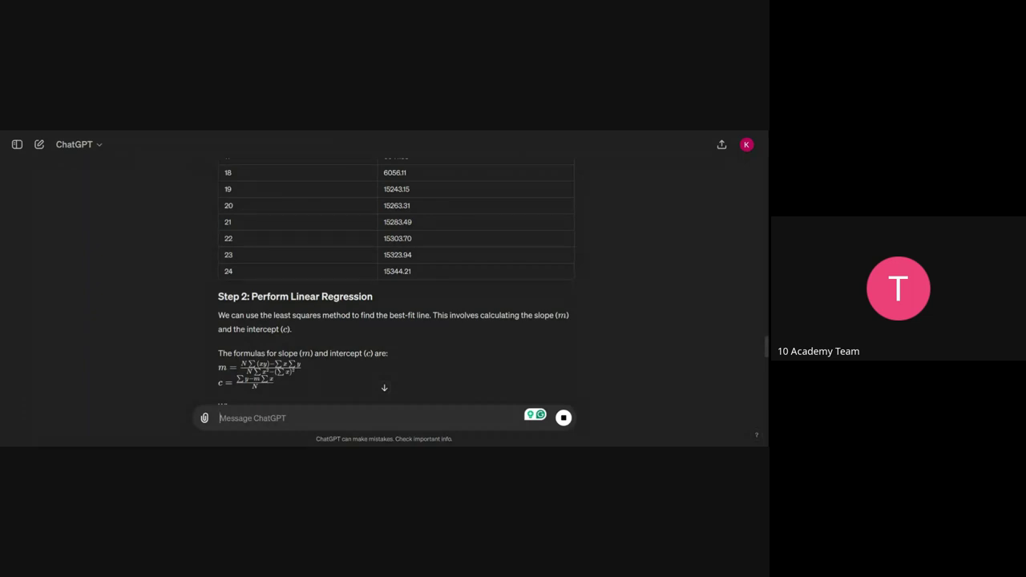
{"action": "scroll", "coordinate": [391, 298], "scroll_direction": "up", "scroll_amount": 10}
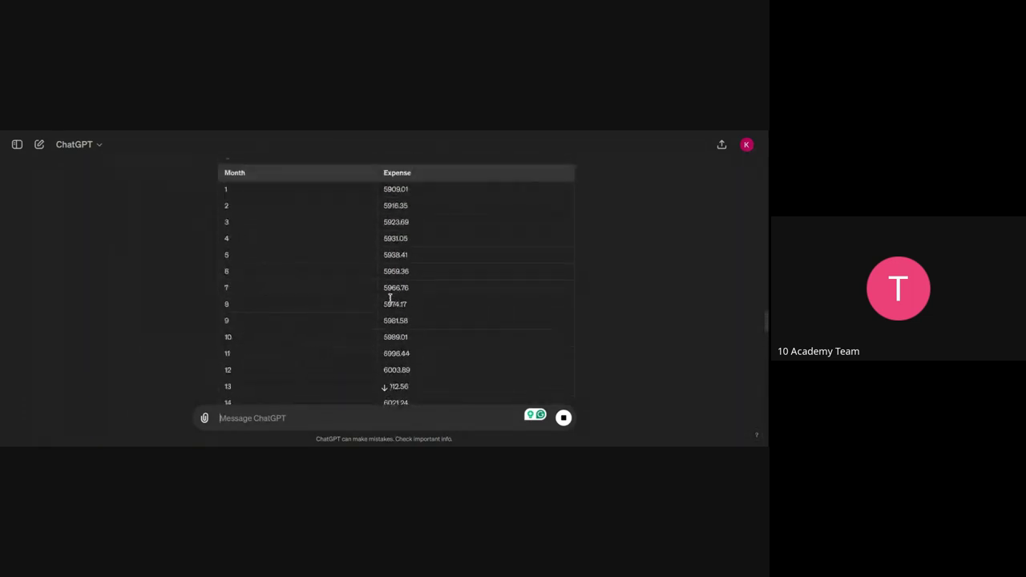
{"action": "scroll", "coordinate": [390, 298], "scroll_direction": "up", "scroll_amount": 3}
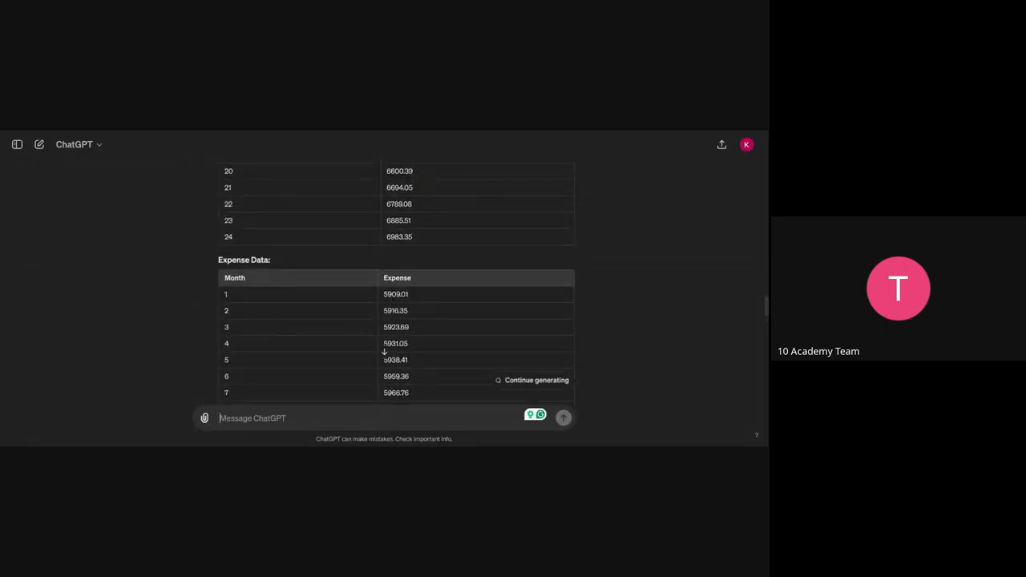
{"action": "scroll", "coordinate": [390, 300], "scroll_direction": "up", "scroll_amount": 6}
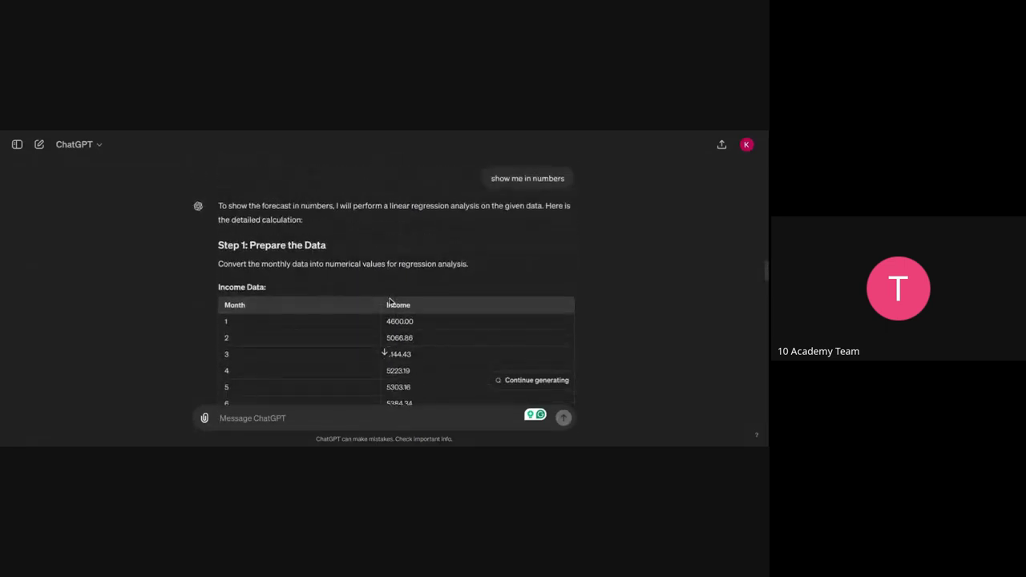
{"action": "scroll", "coordinate": [390, 300], "scroll_direction": "down", "scroll_amount": 10}
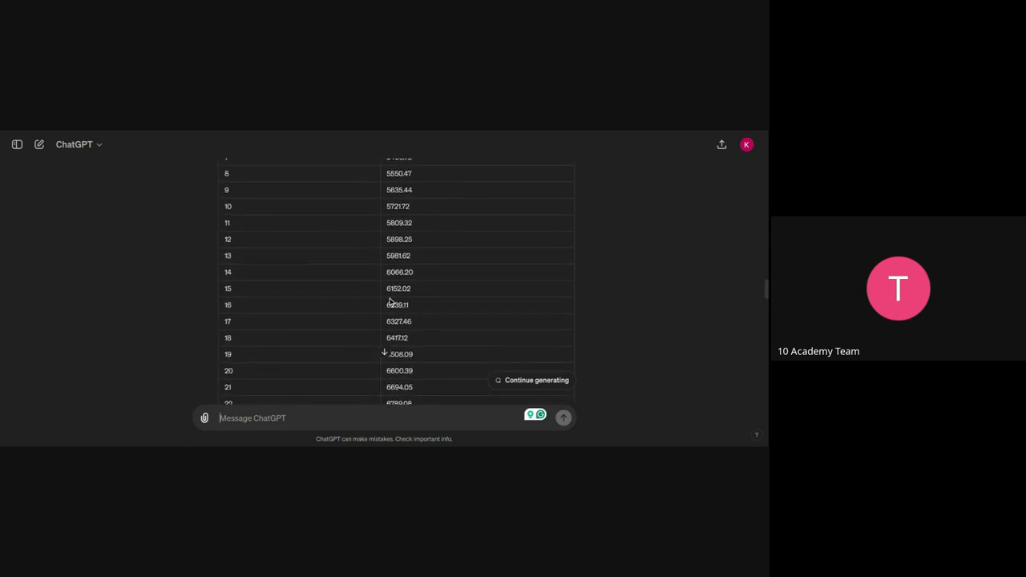
Examine the income regression calculations and the month-by-month predicted income and expense table for the next 24 months
{"action": "scroll", "coordinate": [391, 301], "scroll_direction": "down", "scroll_amount": 2}
{"action": "scroll", "coordinate": [391, 301], "scroll_direction": "down", "scroll_amount": 8}
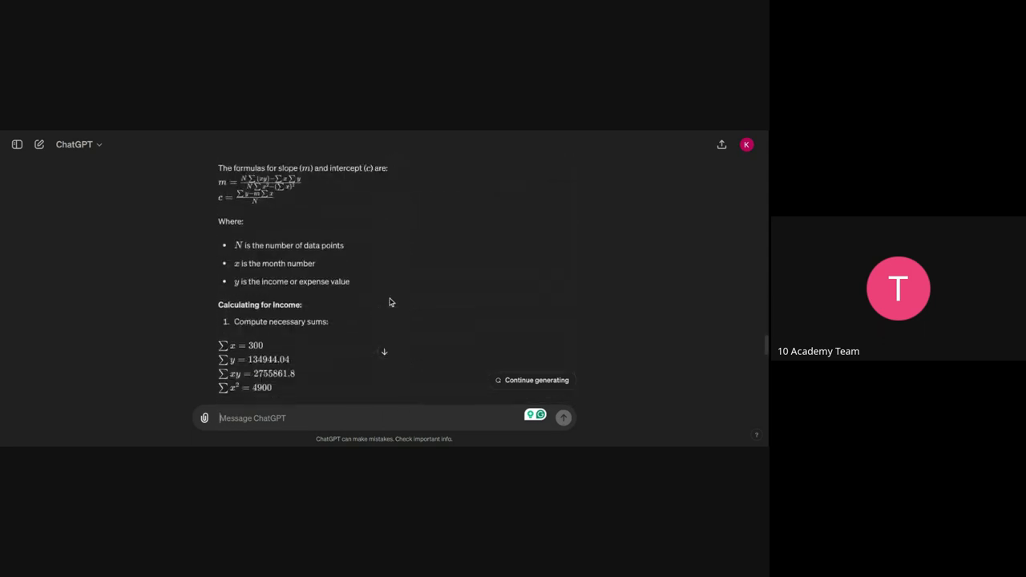
{"action": "scroll", "coordinate": [390, 302], "scroll_direction": "down", "scroll_amount": 10}
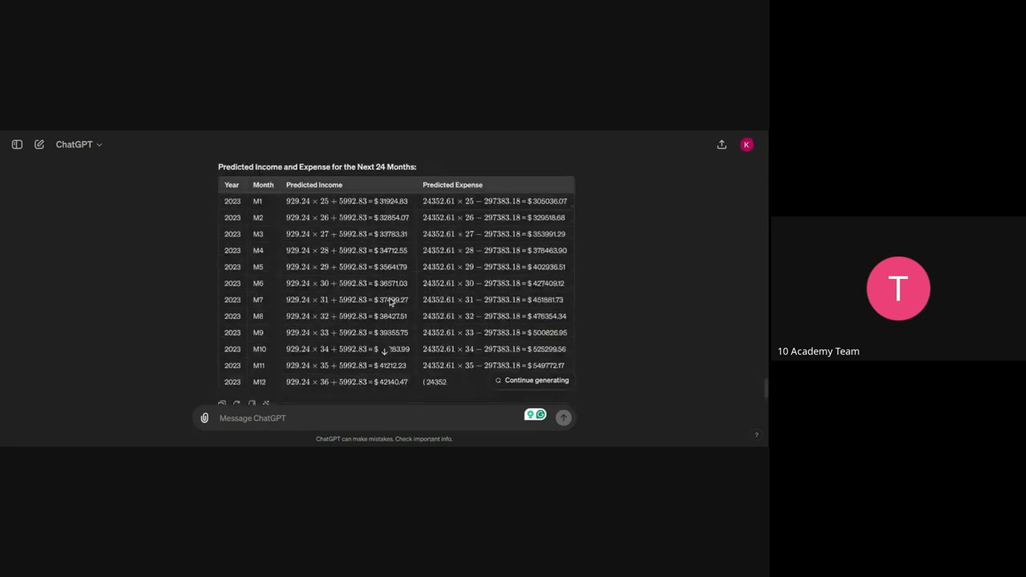
{"action": "scroll", "coordinate": [390, 300], "scroll_direction": "up", "scroll_amount": 1}
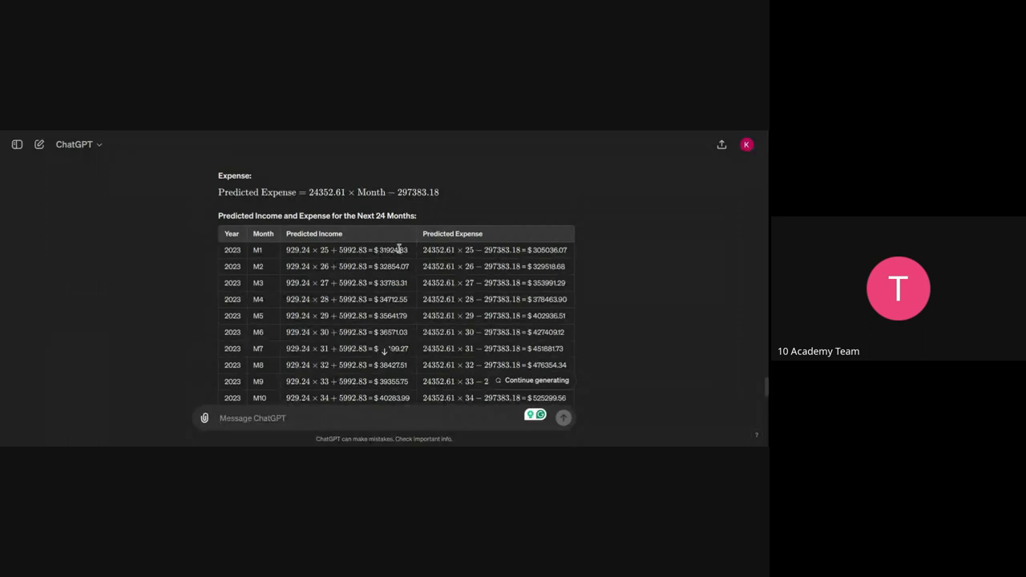
{"action": "scroll", "coordinate": [403, 251], "scroll_direction": "up", "scroll_amount": 1}
{"action": "scroll", "coordinate": [405, 253], "scroll_direction": "down", "scroll_amount": 2}
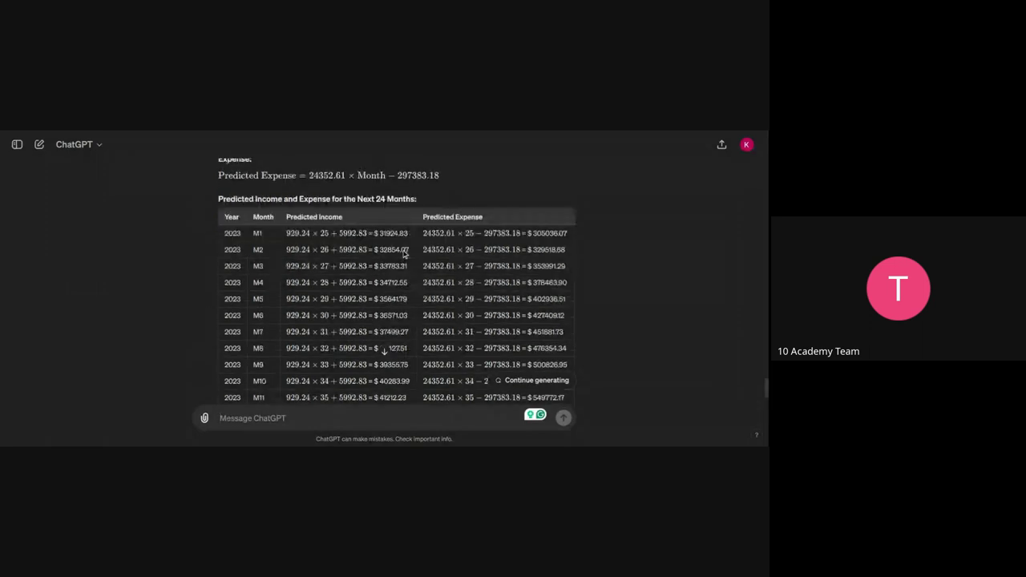
{"action": "scroll", "coordinate": [405, 253], "scroll_direction": "down", "scroll_amount": 1}
{"action": "scroll", "coordinate": [405, 254], "scroll_direction": "down", "scroll_amount": 3}
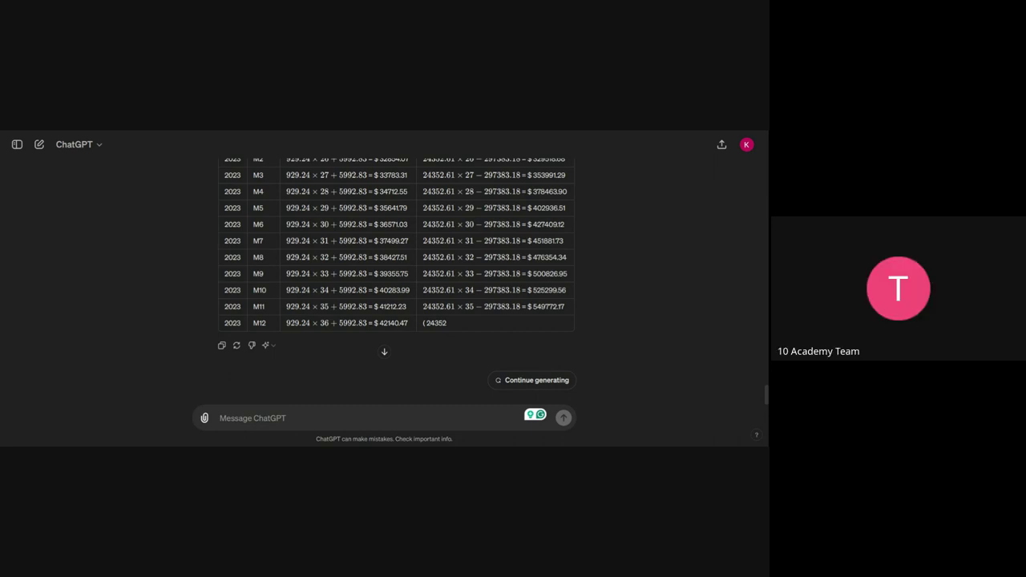
Recheck the prepared monthly data tables against the prediction formulas and the 2023 predicted income and expense rows
{"action": "scroll", "coordinate": [330, 230], "scroll_direction": "up", "scroll_amount": 10}
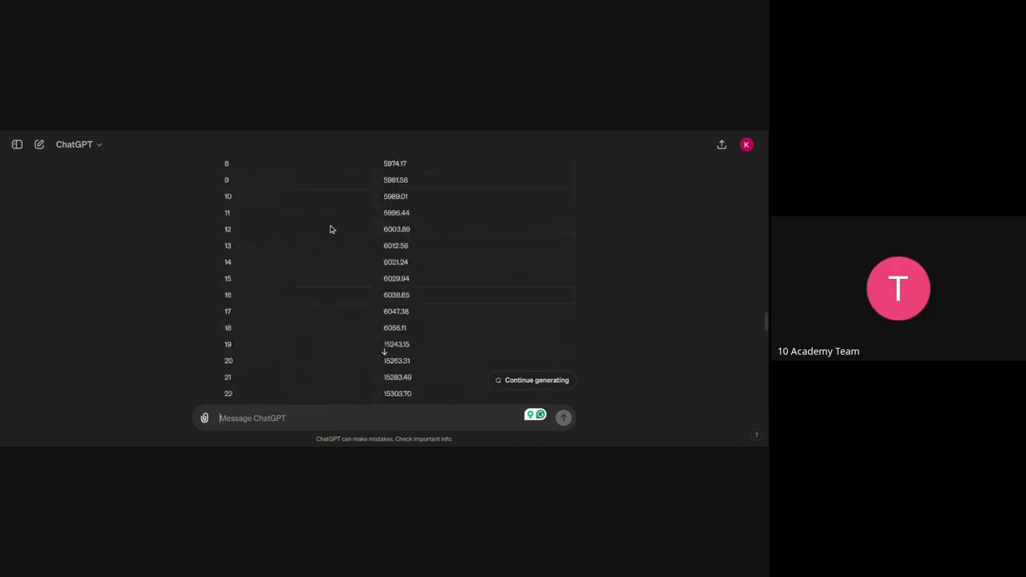
{"action": "scroll", "coordinate": [330, 230], "scroll_direction": "up", "scroll_amount": 10}
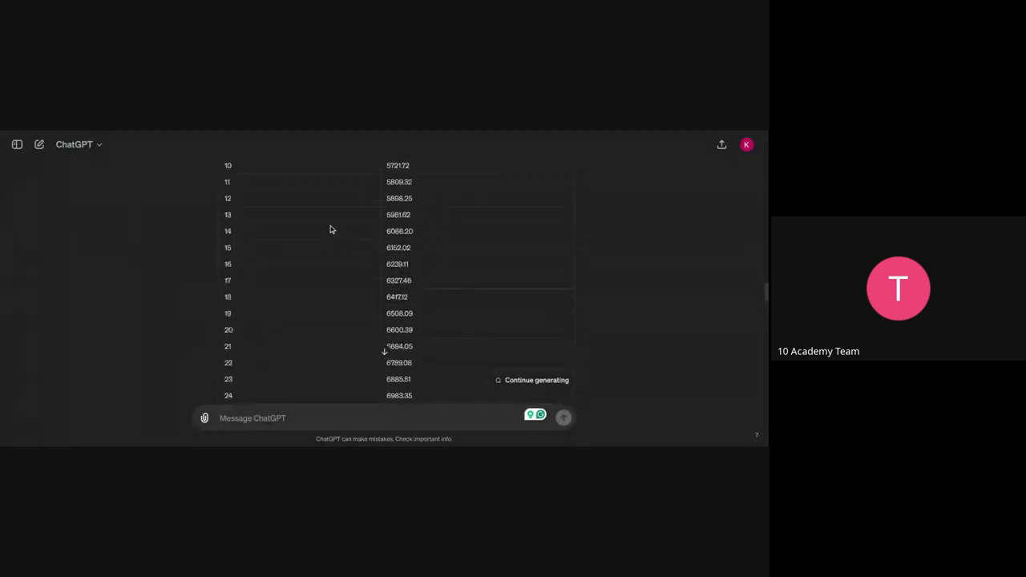
{"action": "scroll", "coordinate": [330, 229], "scroll_direction": "down", "scroll_amount": 15}
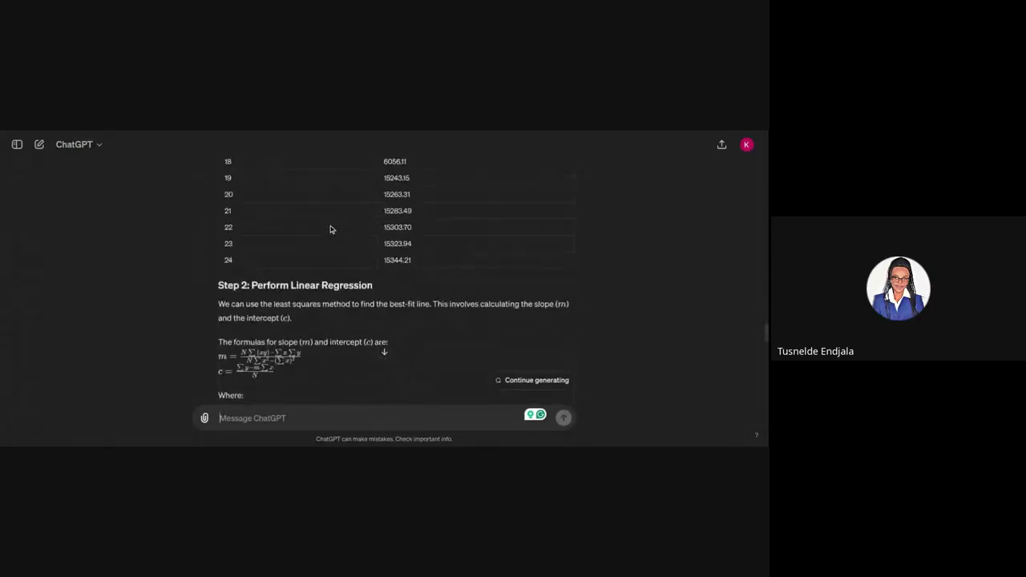
{"action": "scroll", "coordinate": [330, 230], "scroll_direction": "up", "scroll_amount": 1}
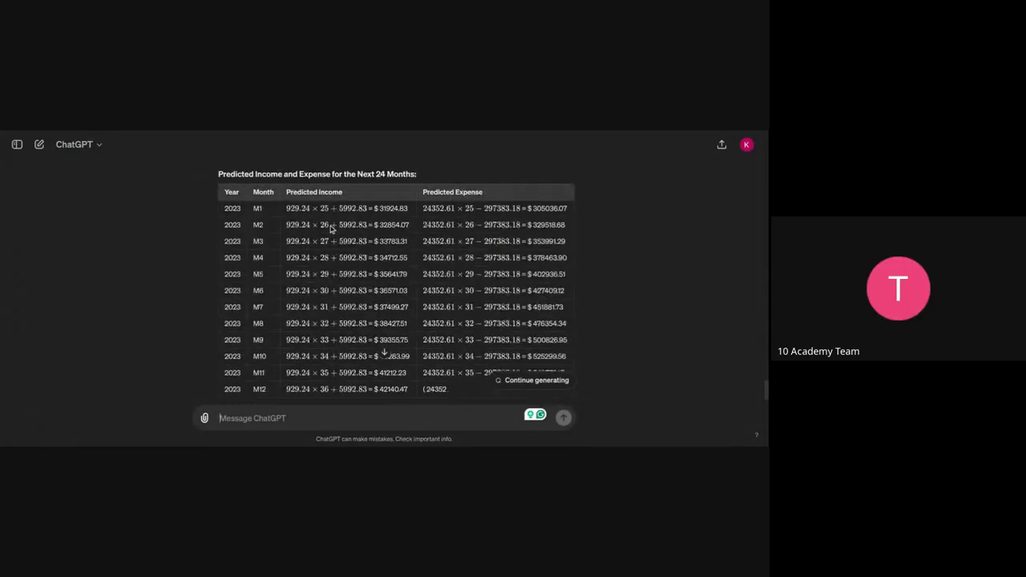
{"action": "scroll", "coordinate": [330, 229], "scroll_direction": "down", "scroll_amount": 2}
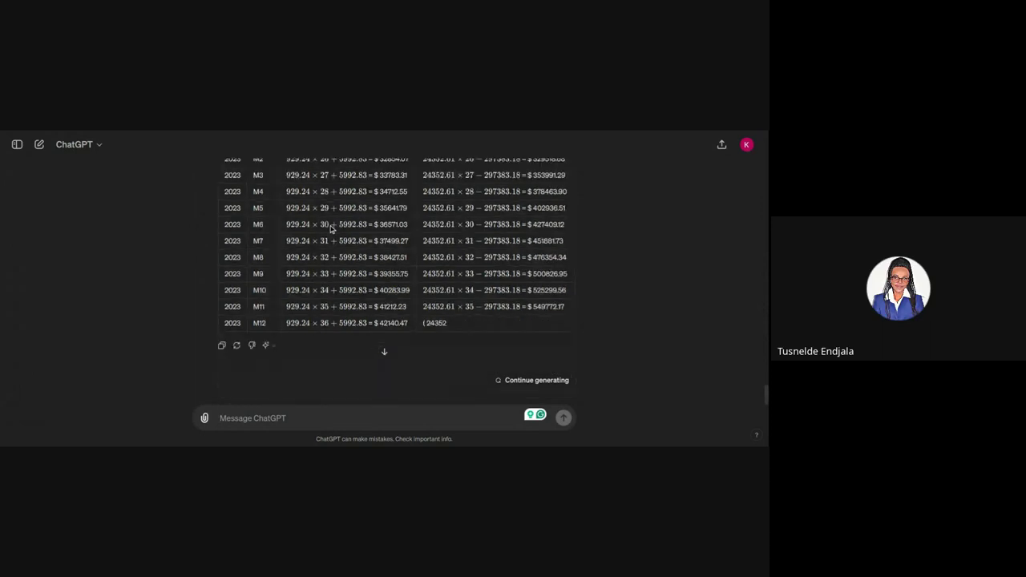
{"action": "scroll", "coordinate": [330, 229], "scroll_direction": "up", "scroll_amount": 2}
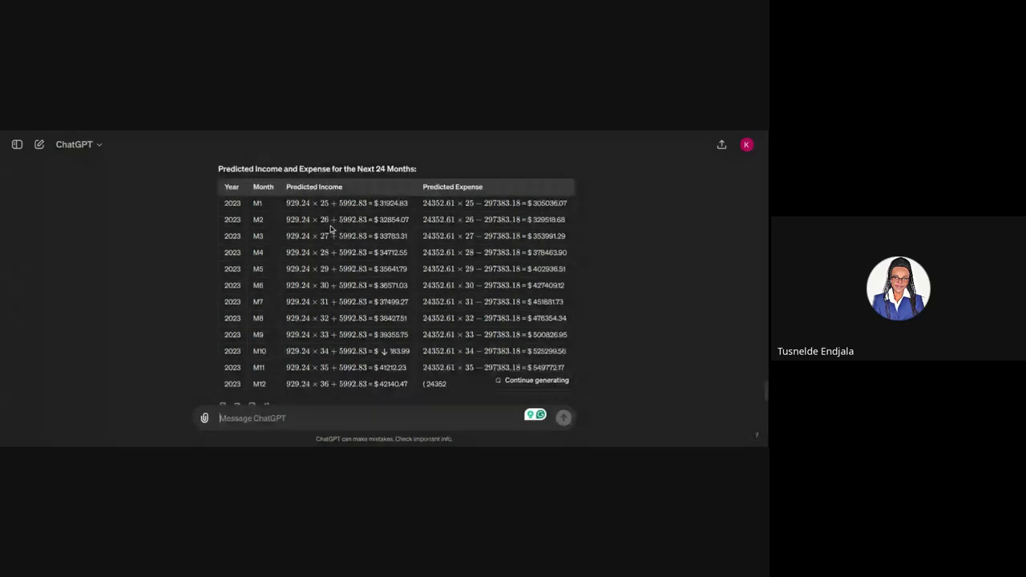
{"action": "scroll", "coordinate": [331, 229], "scroll_direction": "up", "scroll_amount": 2}
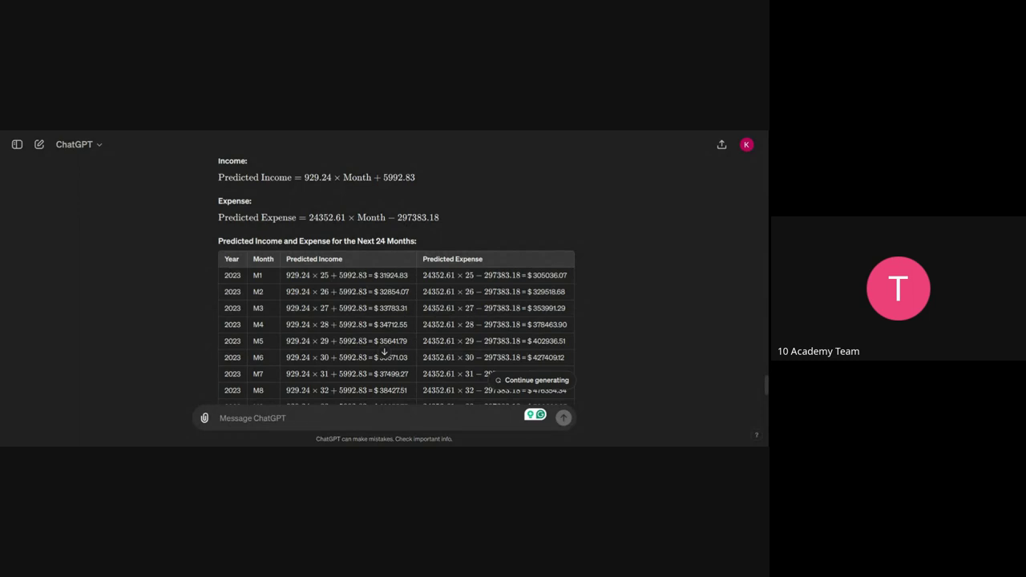
Switch to the Week 5 brief in Google Docs and review the Task 1 interim submission's slide requirements, highlighting the 2025, 2026 and 2027 financials bullet
{"action": "key", "text": "alt+Tab"}
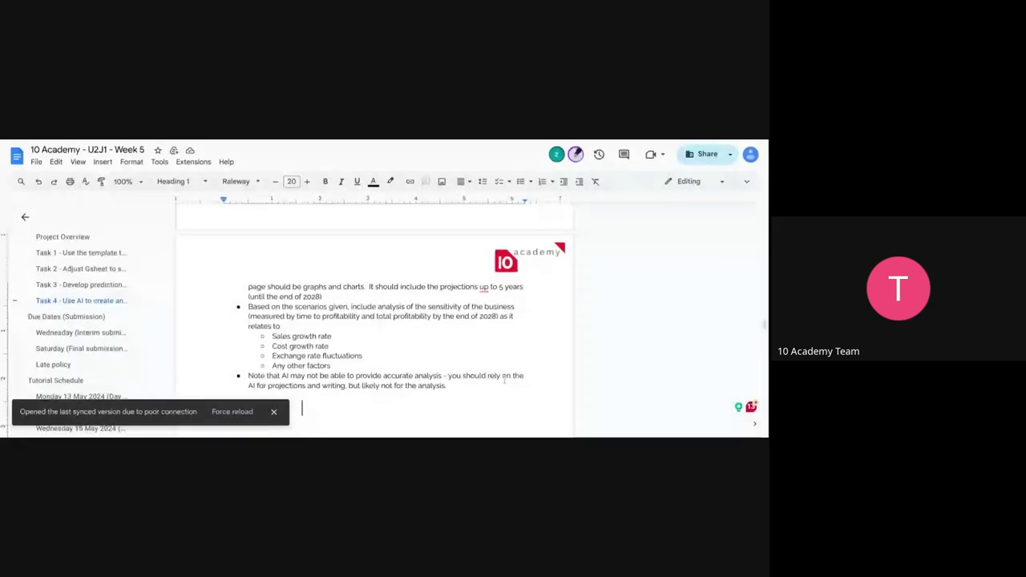
{"action": "scroll", "coordinate": [335, 319], "scroll_direction": "down", "scroll_amount": 10}
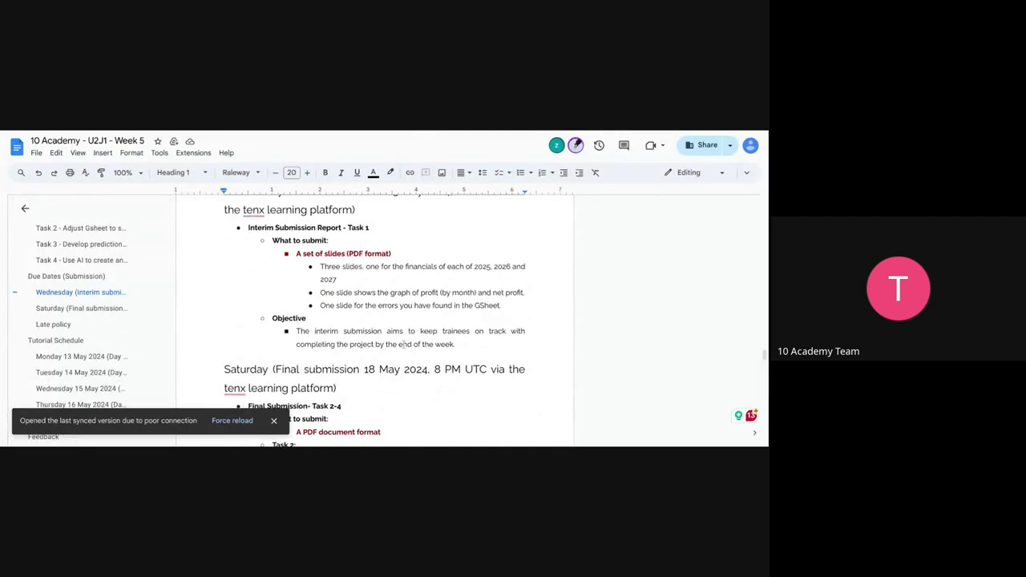
{"action": "left_click_drag", "start_coordinate": [341, 281], "coordinate": [323, 267]}
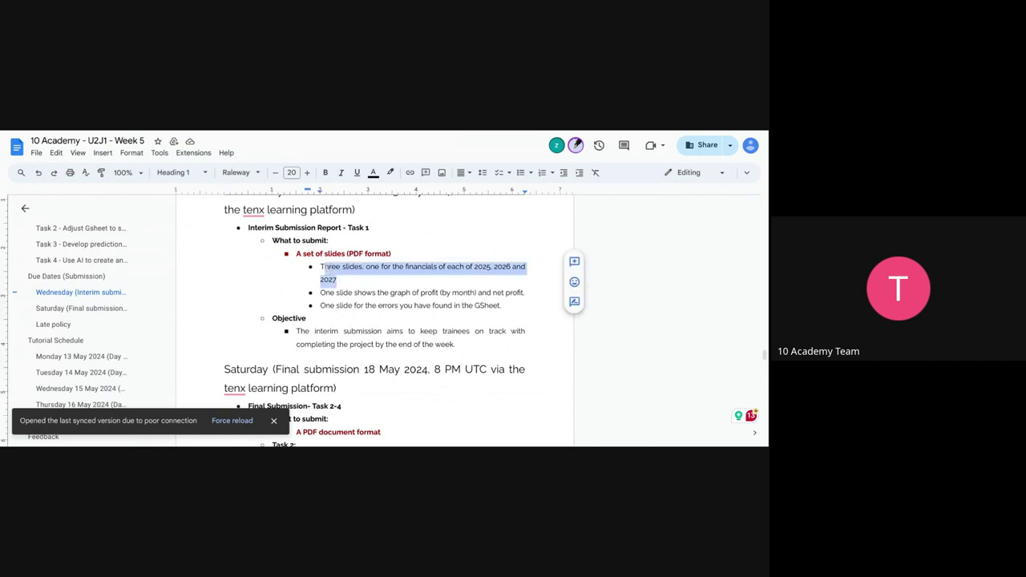
{"action": "left_click", "coordinate": [322, 267]}
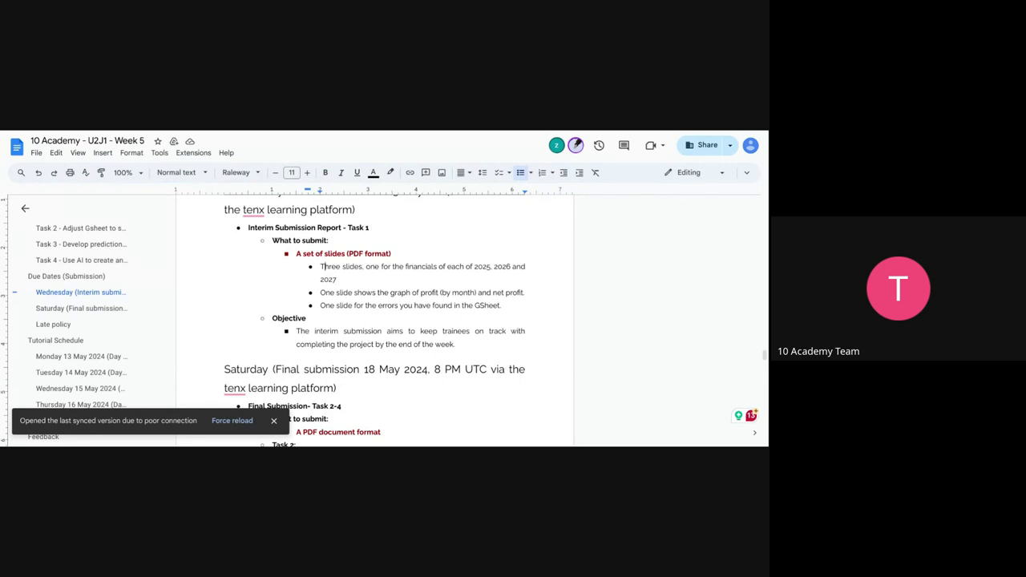
{"action": "left_click", "coordinate": [366, 279]}
{"action": "left_click_drag", "start_coordinate": [365, 279], "coordinate": [320, 267]}
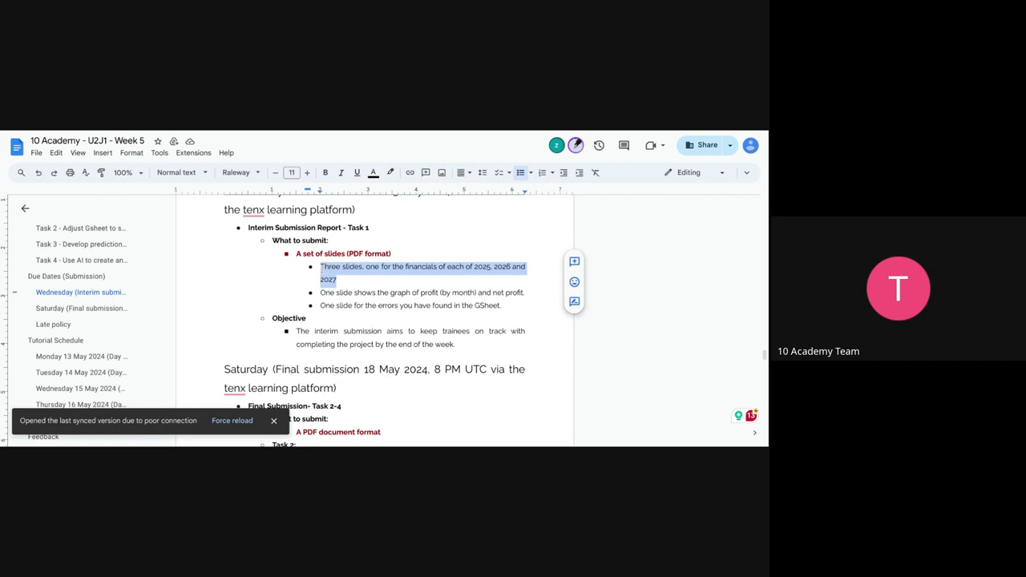
{"action": "left_click", "coordinate": [321, 266]}
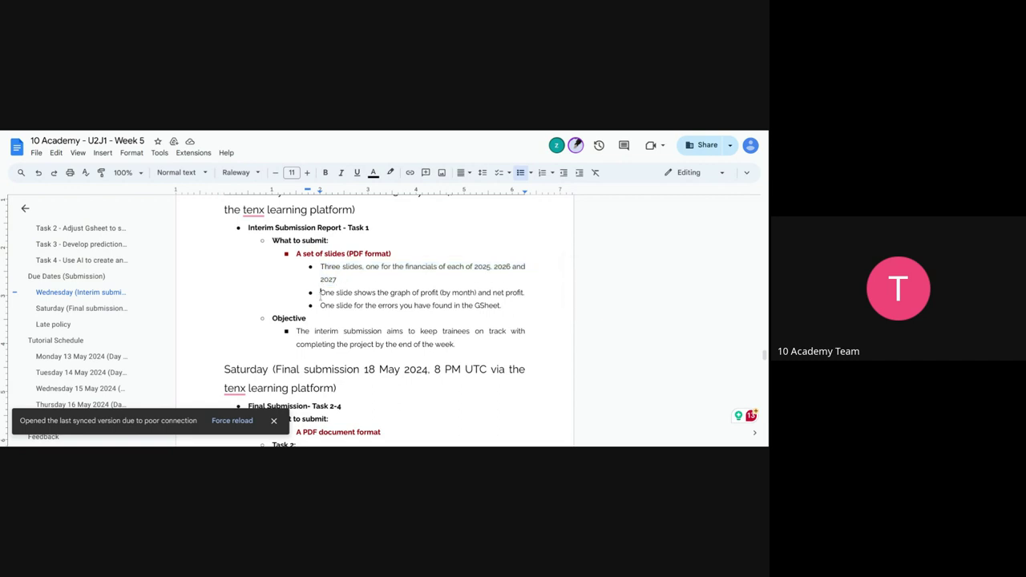
{"action": "left_click", "coordinate": [319, 293]}
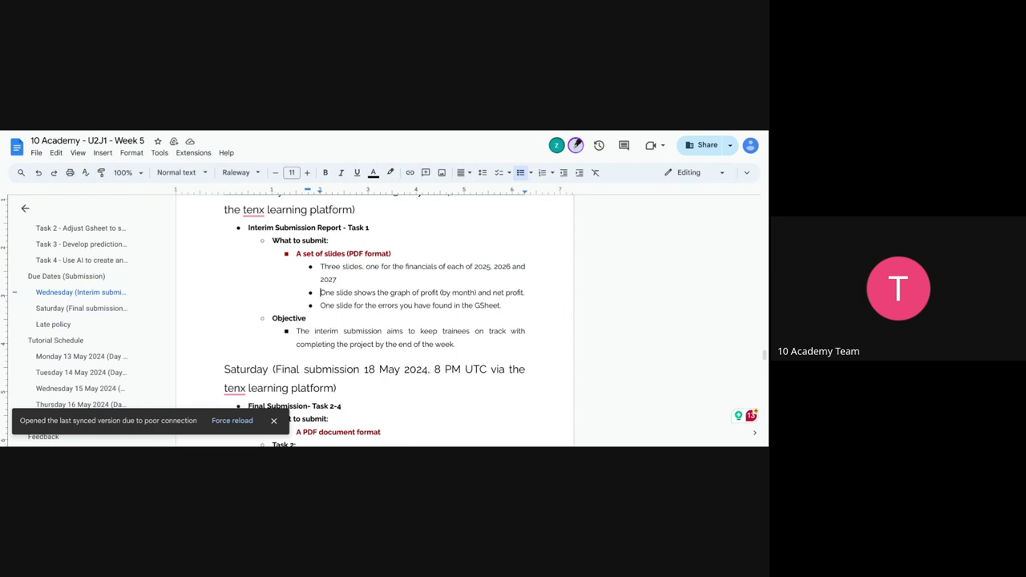